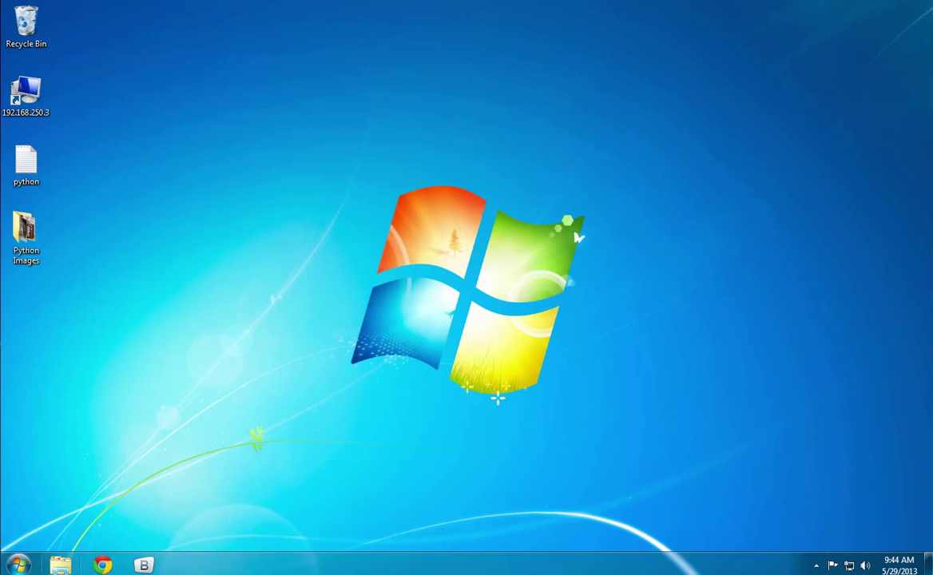
Launch Microsoft PowerPoint 2010 from Start > All Programs > Microsoft Office.
{"action": "left_click", "coordinate": [19, 566]}
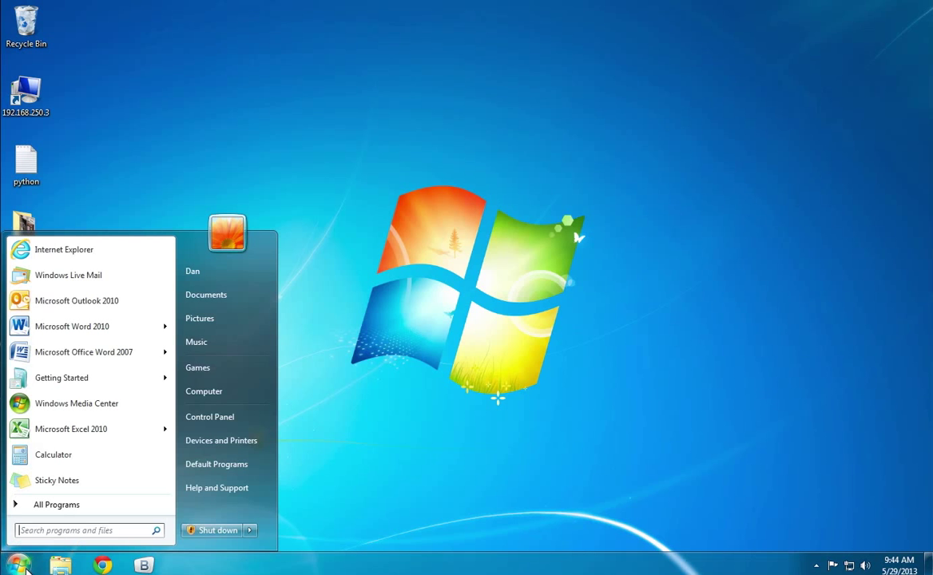
{"action": "left_click", "coordinate": [36, 506]}
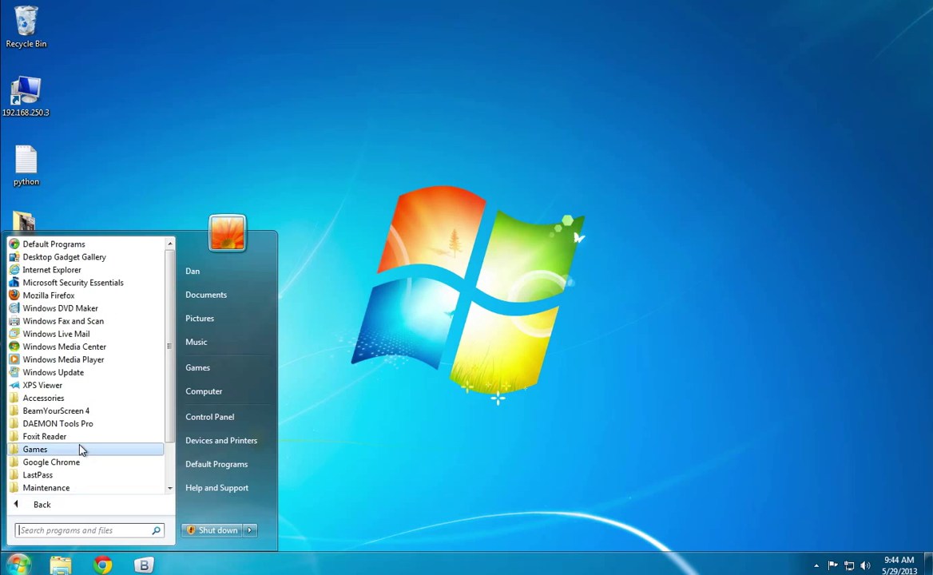
{"action": "left_click_drag", "start_coordinate": [171, 389], "coordinate": [169, 445]}
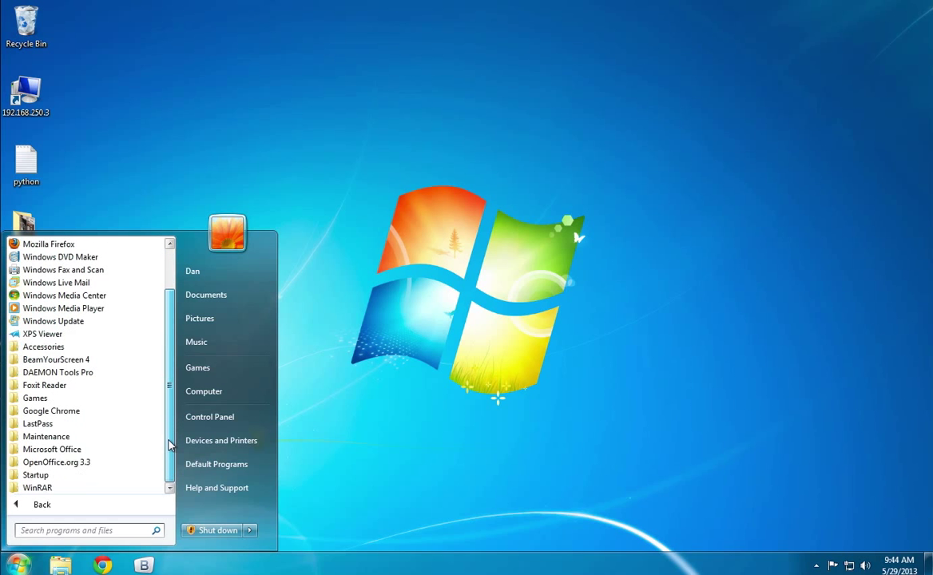
{"action": "left_click", "coordinate": [45, 449]}
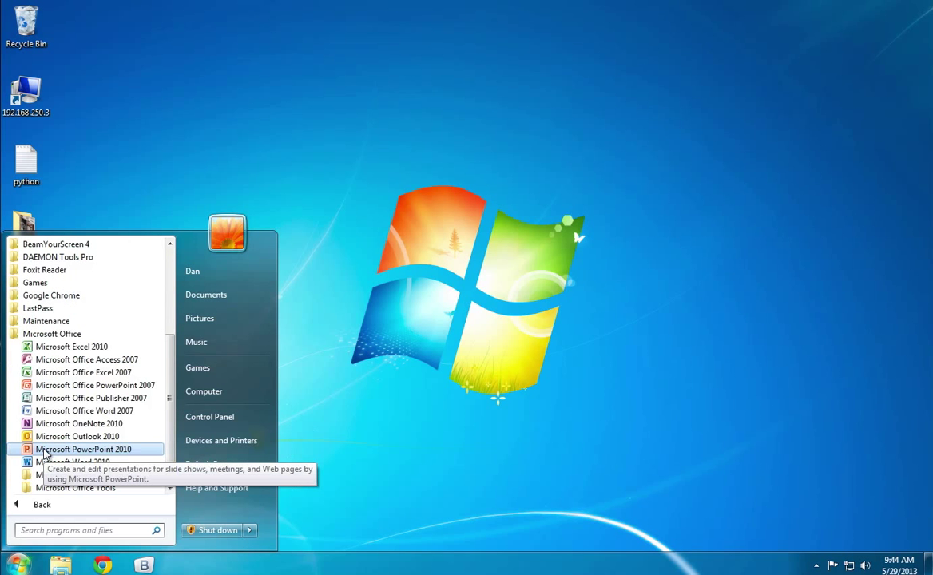
{"action": "left_click", "coordinate": [114, 453]}
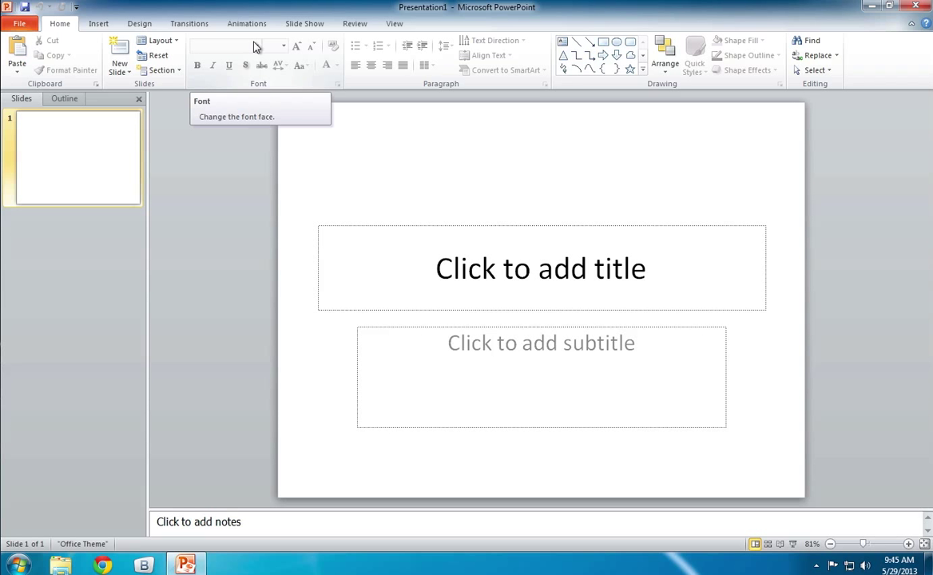
{"action": "left_click", "coordinate": [99, 25]}
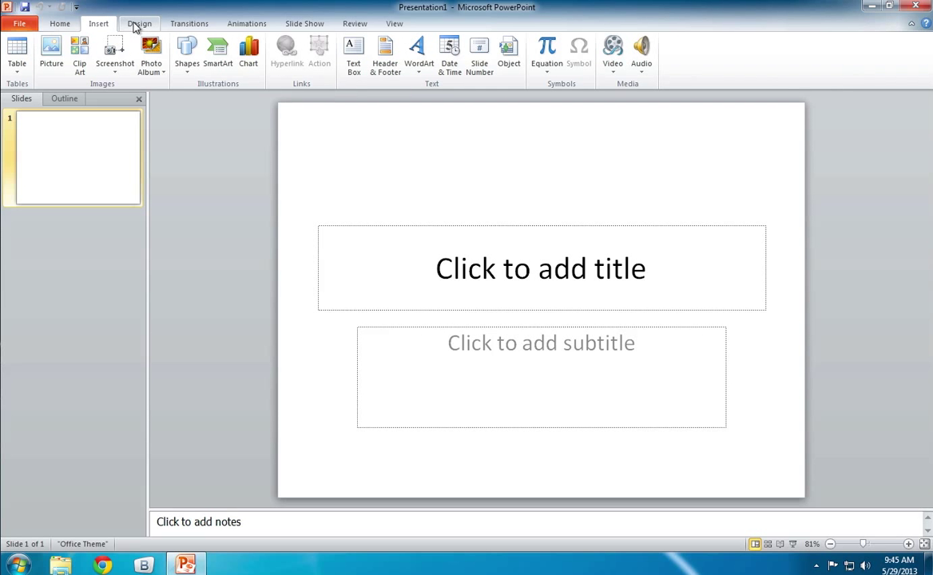
{"action": "left_click", "coordinate": [137, 24]}
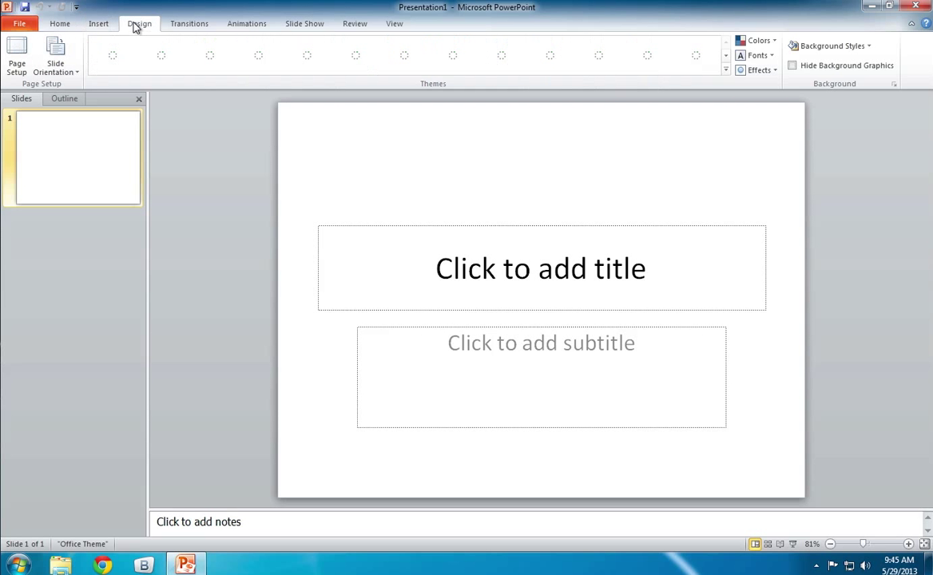
{"action": "left_click", "coordinate": [179, 24]}
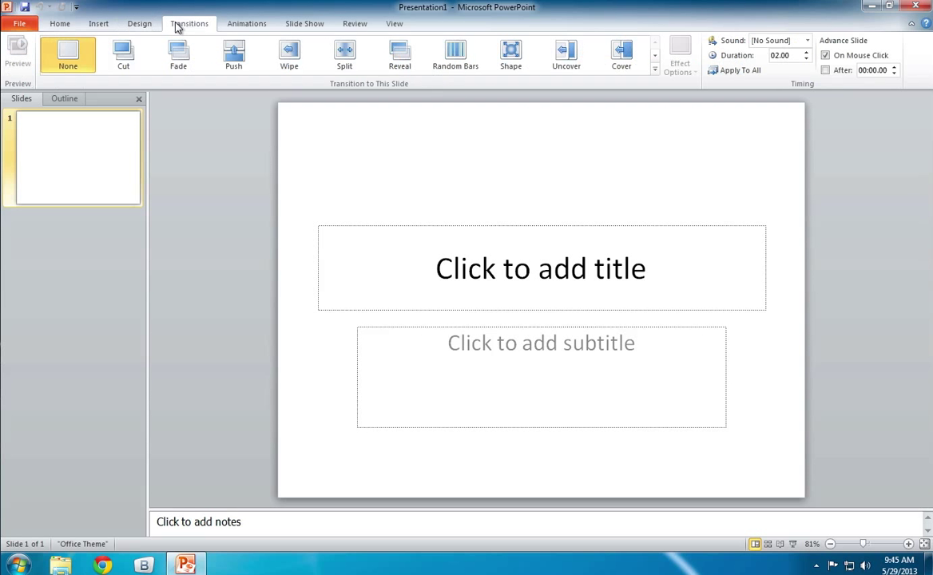
{"action": "left_click", "coordinate": [247, 25]}
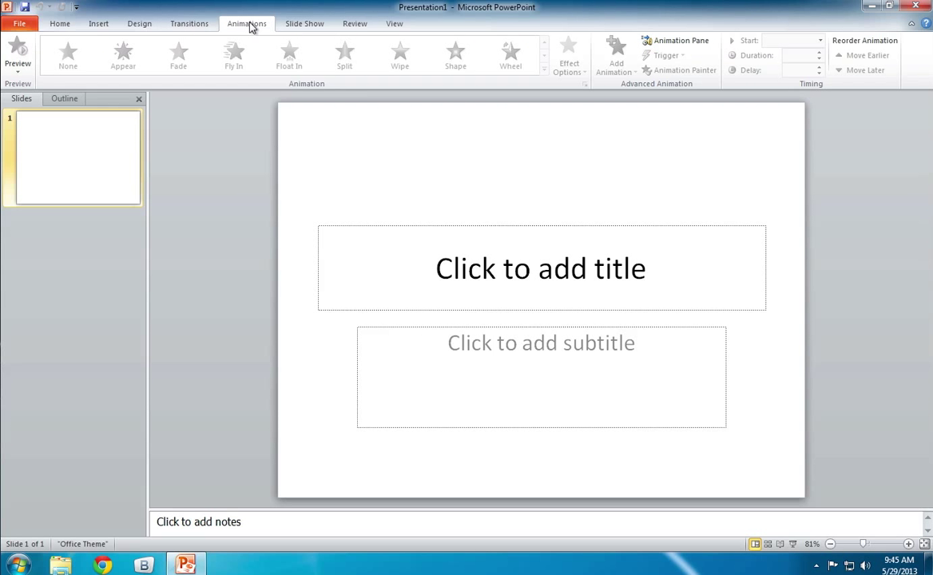
{"action": "left_click", "coordinate": [295, 27]}
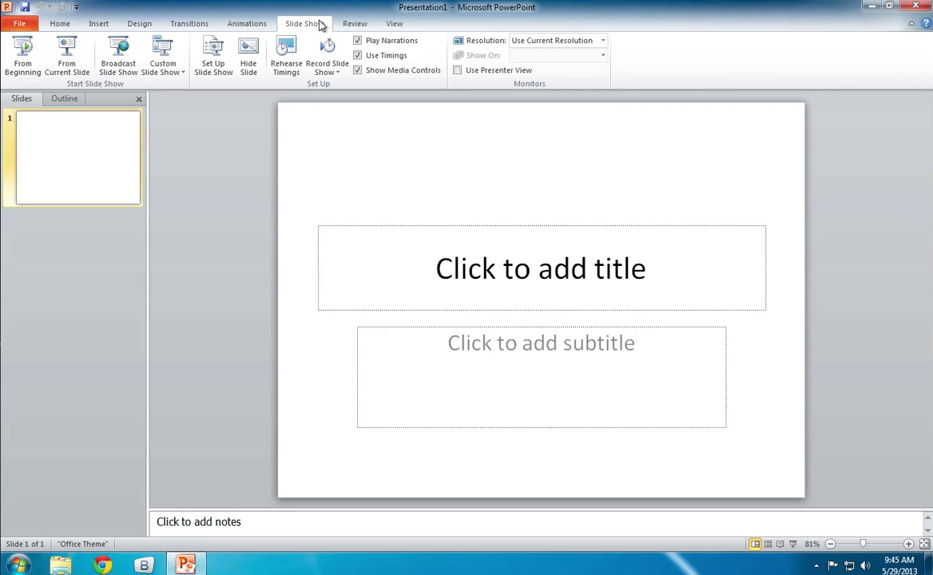
{"action": "left_click", "coordinate": [357, 23]}
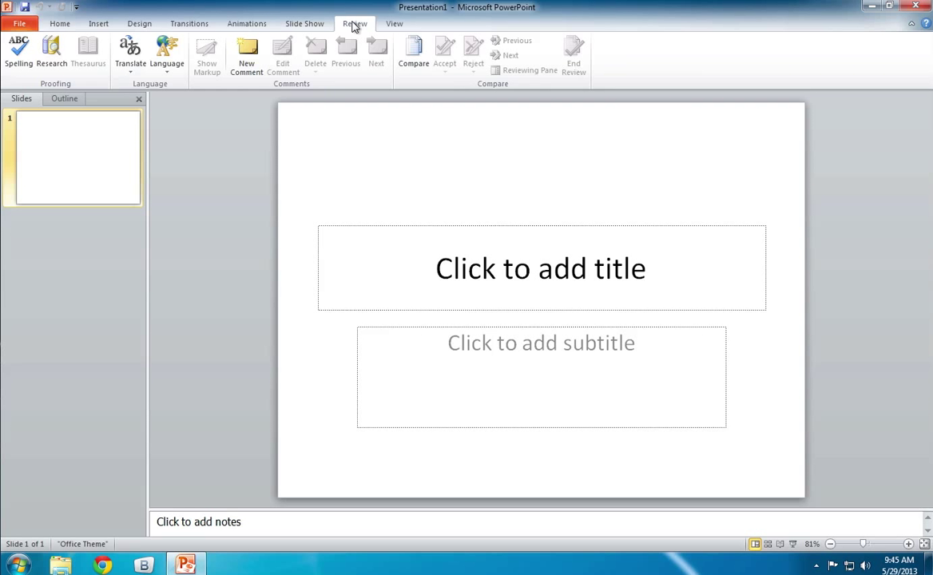
{"action": "left_click", "coordinate": [394, 24]}
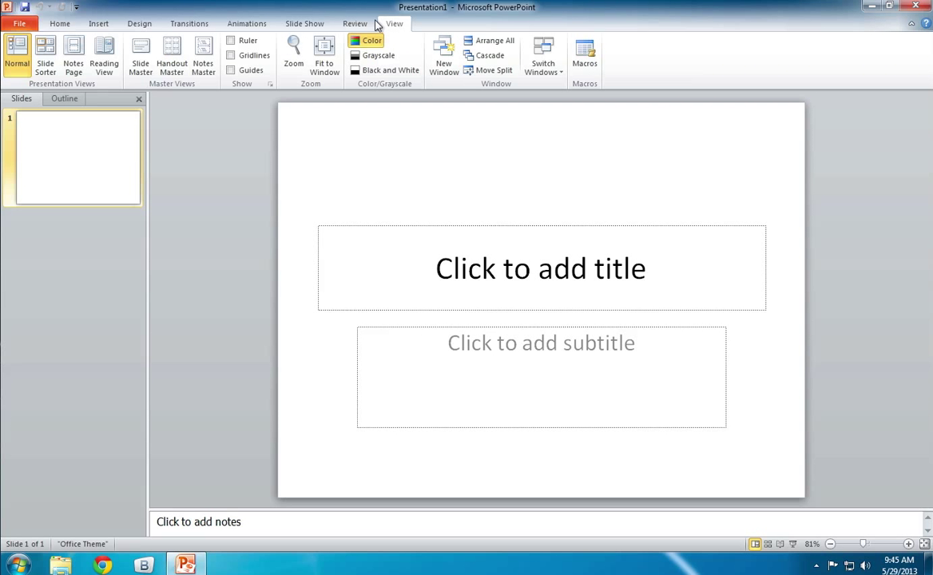
{"action": "left_click", "coordinate": [66, 29]}
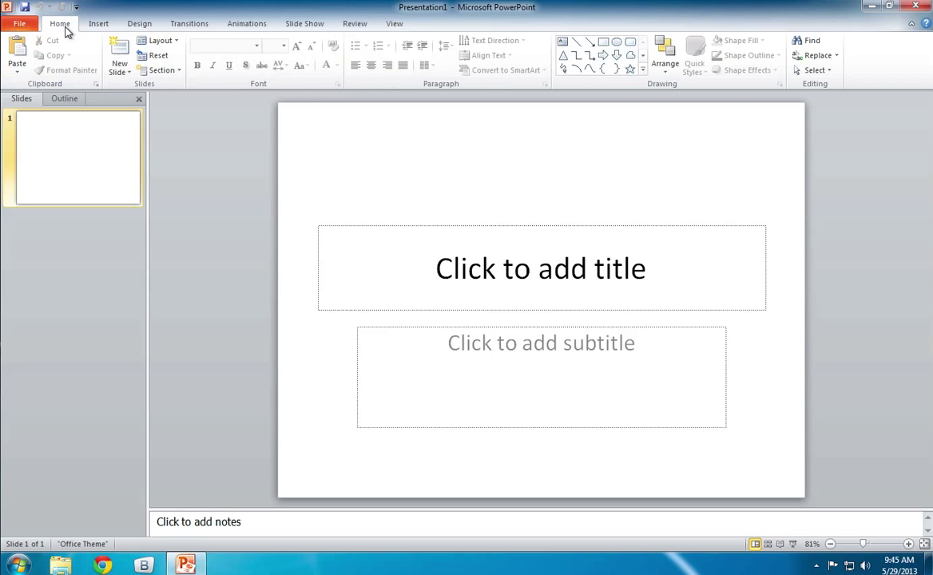
{"action": "left_click", "coordinate": [140, 24]}
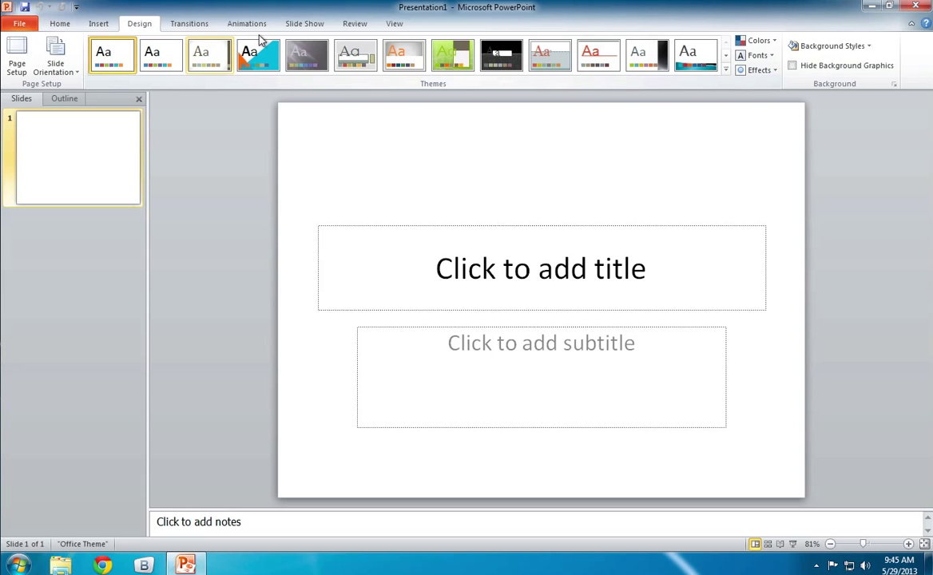
{"action": "left_click", "coordinate": [396, 24]}
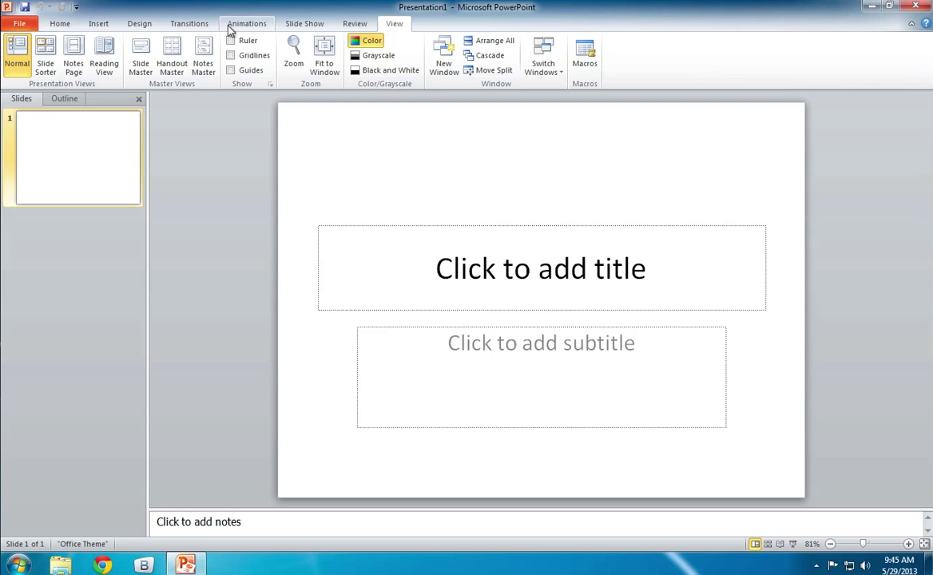
{"action": "left_click", "coordinate": [64, 27]}
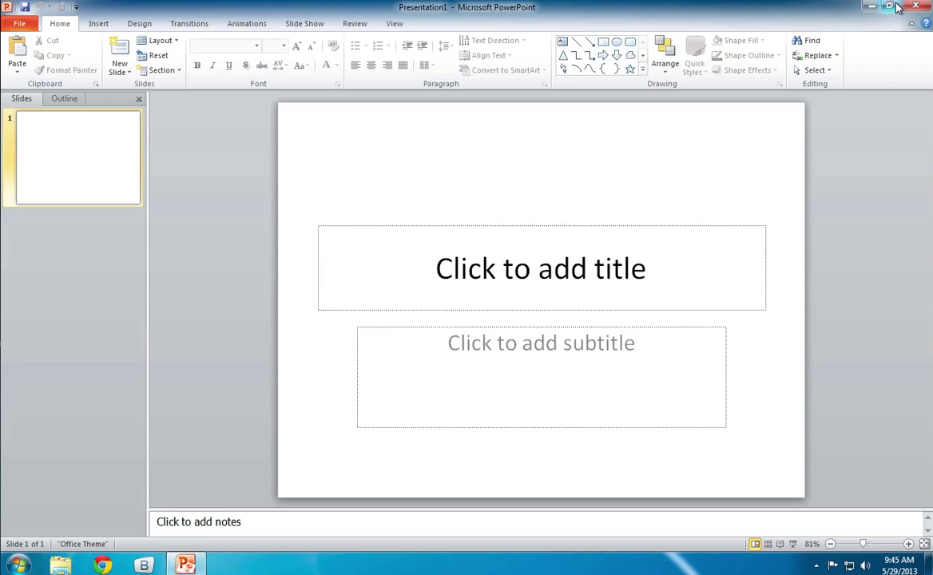
{"action": "double_click", "coordinate": [816, 6]}
Drag the Flyingcircus_2 photo from the Python Images folder onto the slide, then maximize PowerPoint.
{"action": "left_click_drag", "start_coordinate": [460, 94], "coordinate": [522, 60]}
{"action": "double_click", "coordinate": [17, 242]}
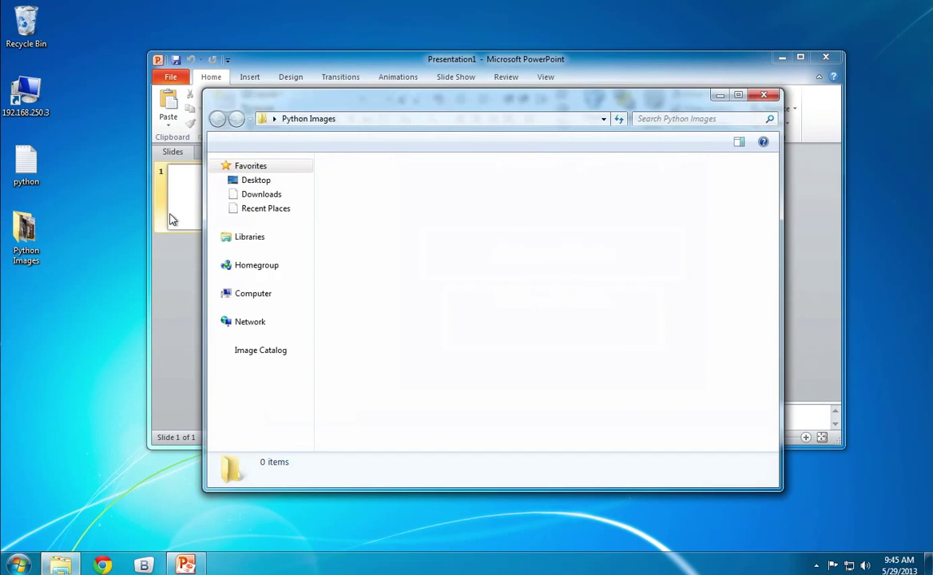
{"action": "left_click_drag", "start_coordinate": [407, 101], "coordinate": [816, 147]}
{"action": "left_click", "coordinate": [751, 235]}
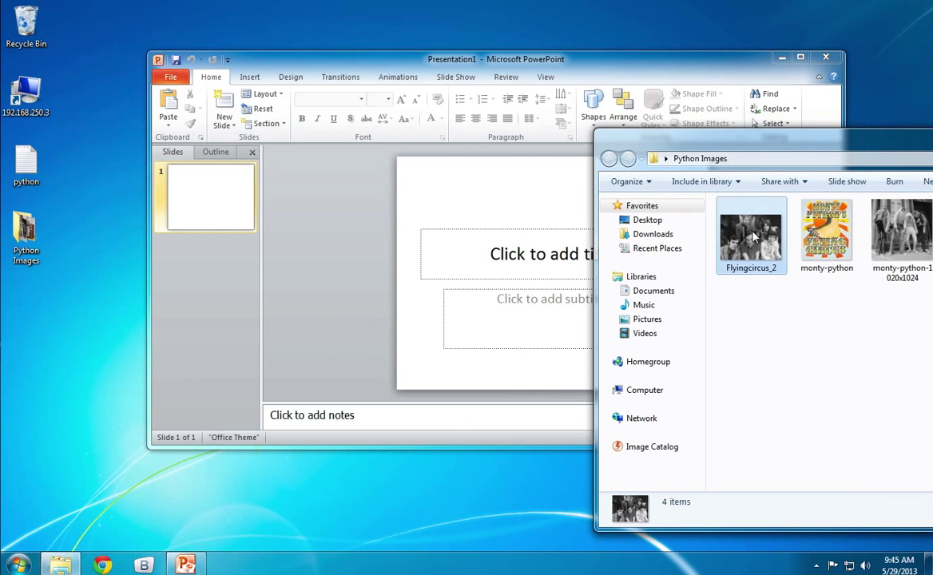
{"action": "left_click_drag", "start_coordinate": [511, 206], "coordinate": [511, 206]}
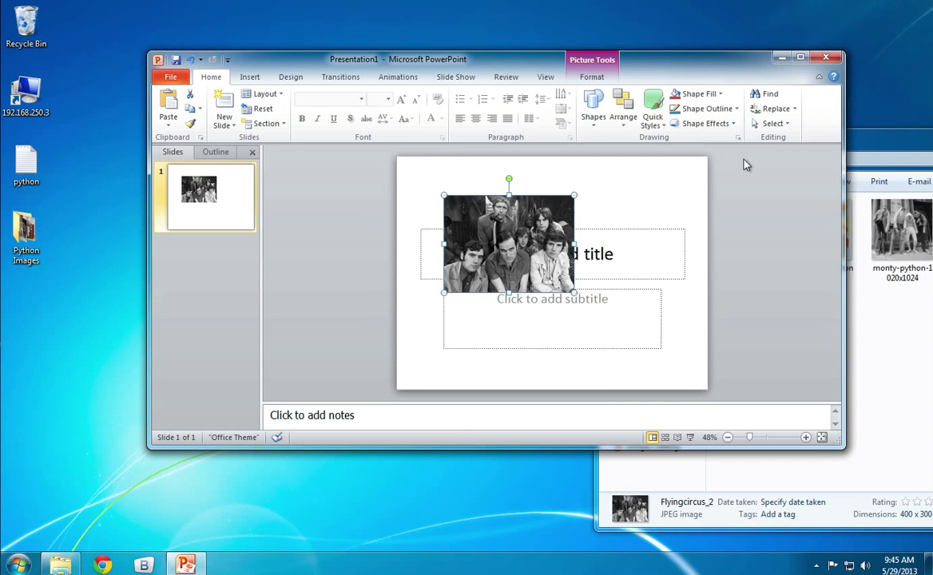
{"action": "left_click", "coordinate": [801, 57]}
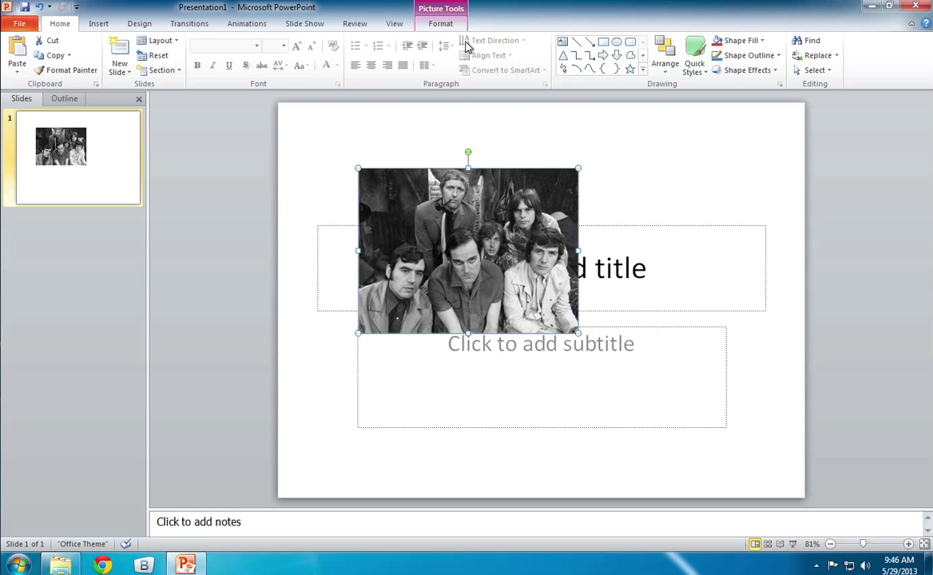
Deselect the photo and browse the Design, Transitions and Animations tabs.
{"action": "left_click", "coordinate": [622, 187]}
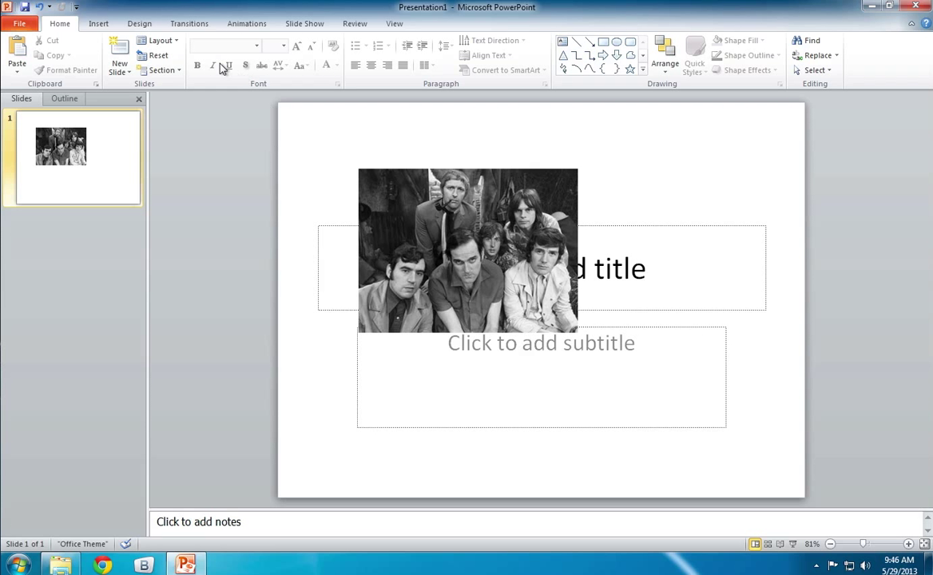
{"action": "left_click", "coordinate": [143, 24]}
{"action": "left_click", "coordinate": [180, 24]}
{"action": "left_click", "coordinate": [247, 24]}
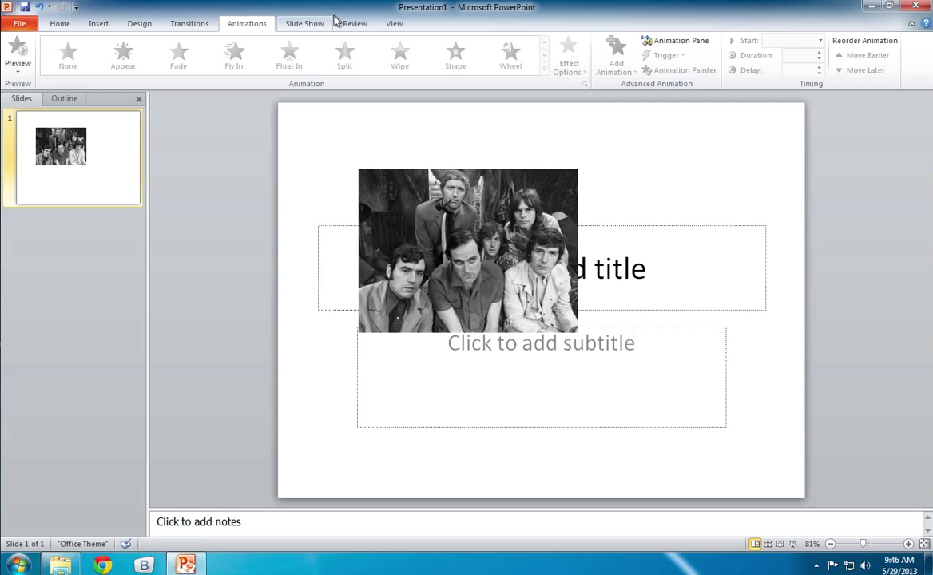
Select the photo and bring up Picture Tools Format with the Crop tool active.
{"action": "left_click", "coordinate": [443, 200]}
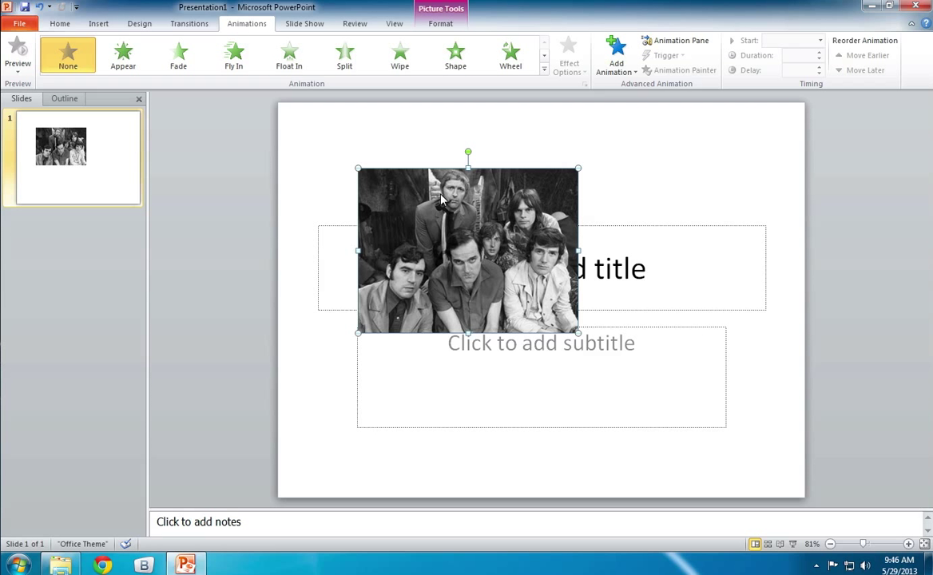
{"action": "left_click", "coordinate": [432, 28]}
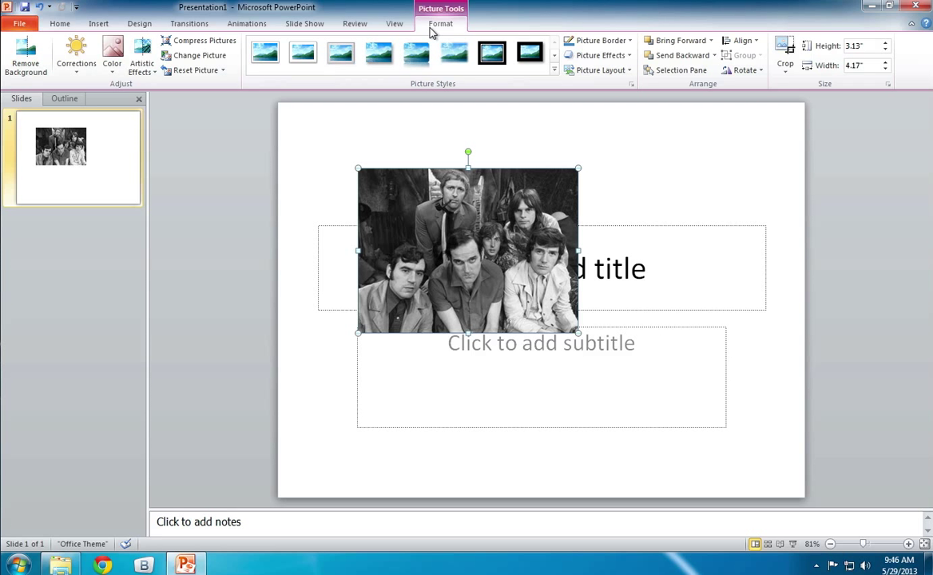
{"action": "left_click", "coordinate": [787, 56]}
Crop the top off the photo, delete it, and go to the File info page.
{"action": "left_click_drag", "start_coordinate": [468, 170], "coordinate": [468, 232]}
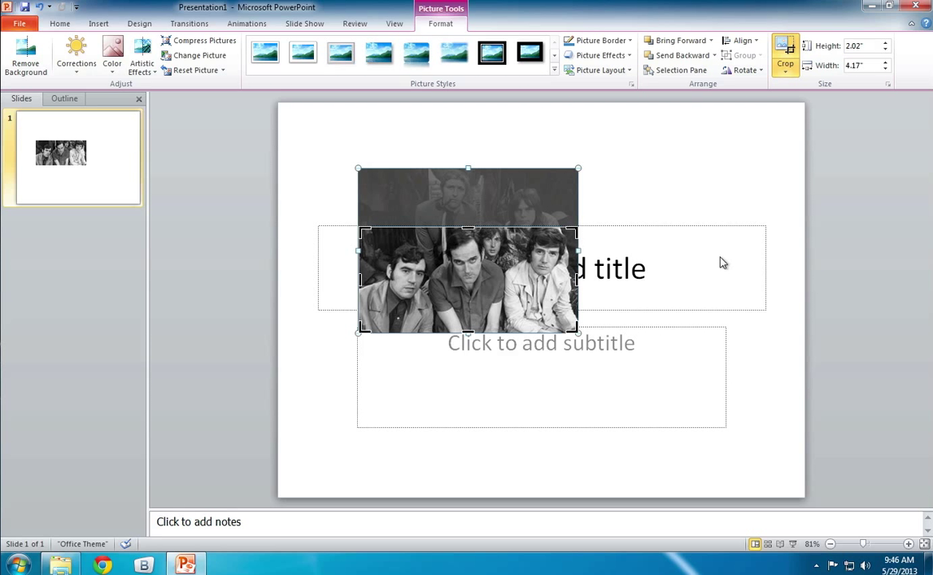
{"action": "left_click", "coordinate": [738, 171]}
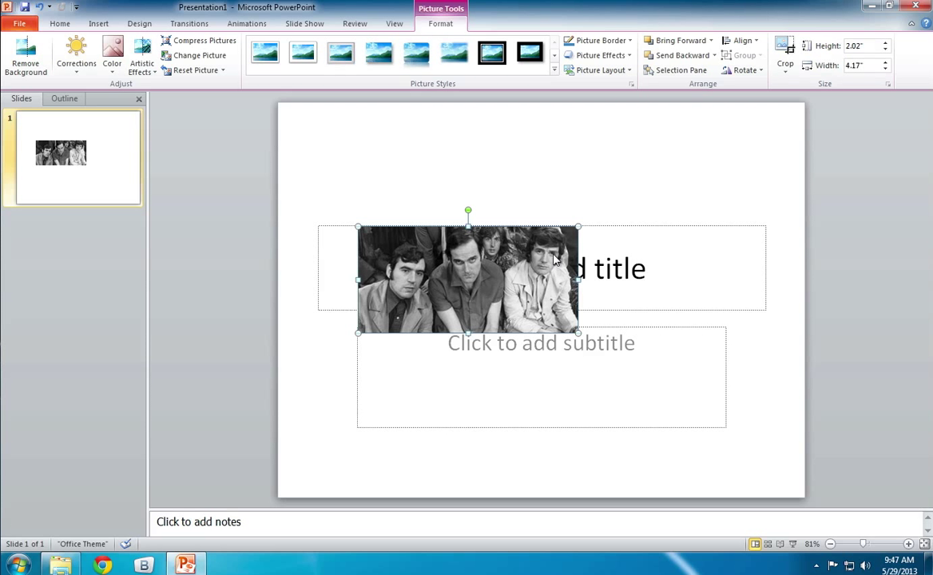
{"action": "key", "text": "Delete"}
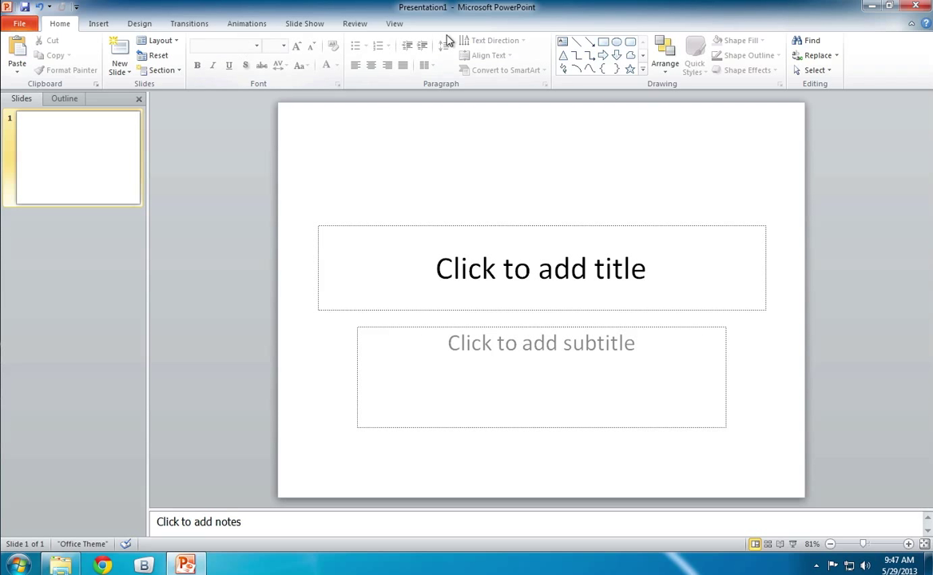
{"action": "left_click", "coordinate": [21, 24]}
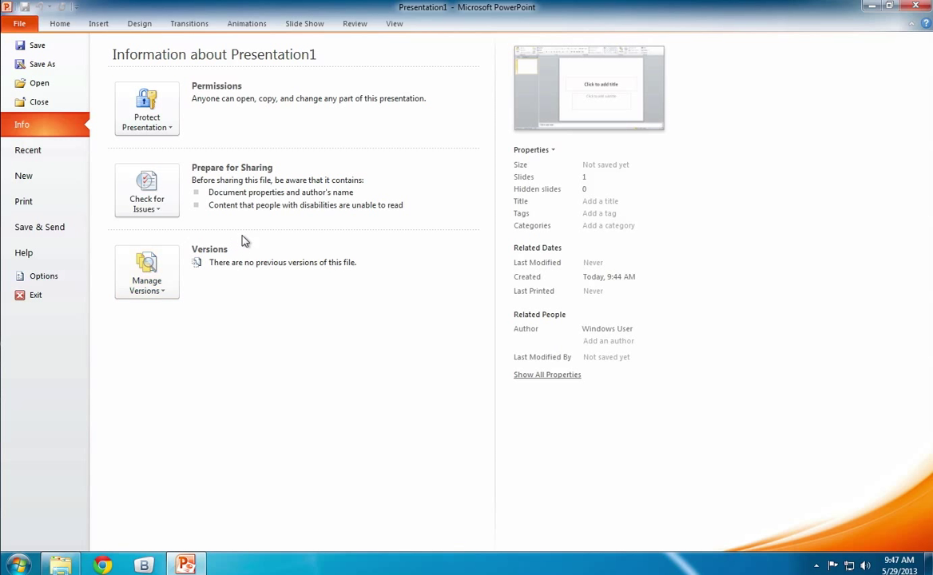
{"action": "left_click", "coordinate": [54, 23]}
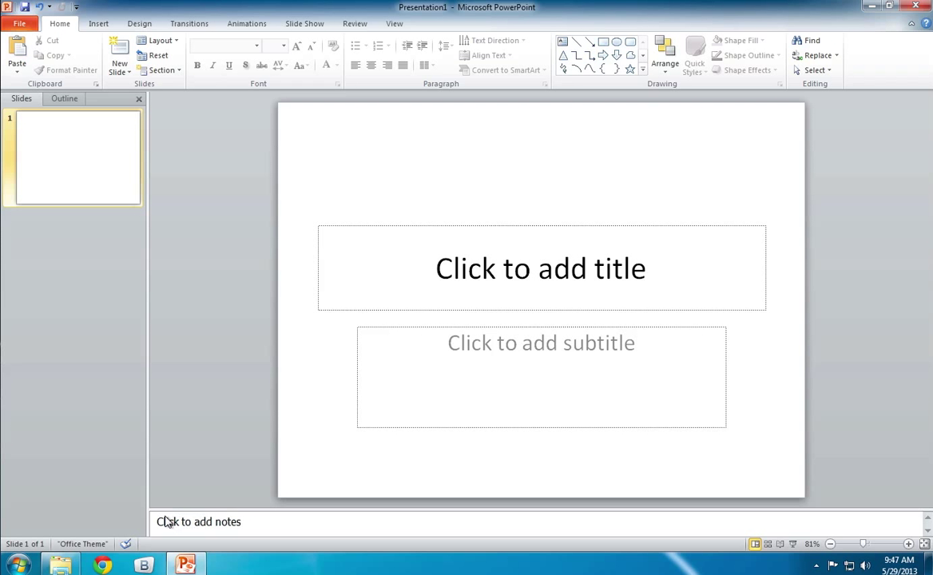
Add the speaker note 'This is a note.' and drag the notes pane taller.
{"action": "left_click", "coordinate": [230, 528]}
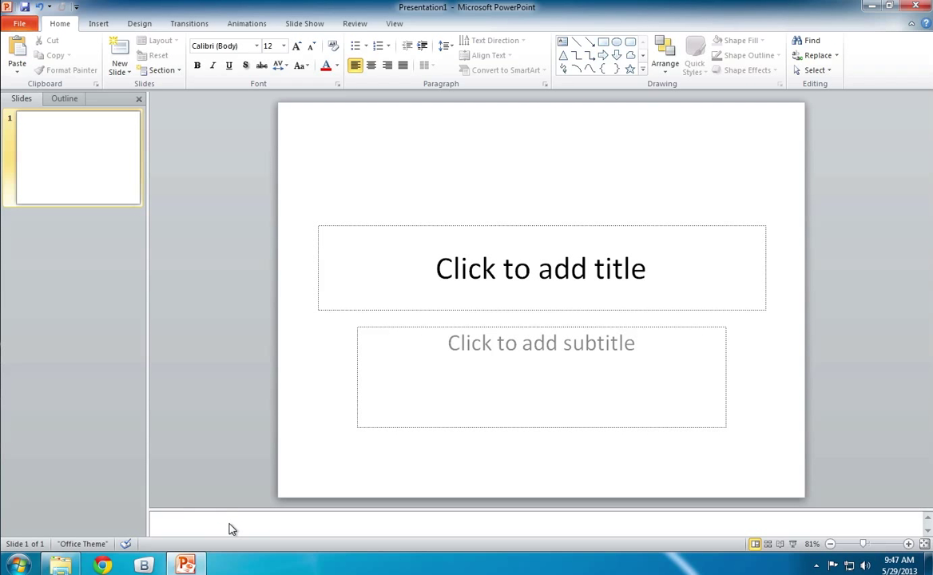
{"action": "type", "text": "This is a note."}
{"action": "left_click_drag", "start_coordinate": [236, 509], "coordinate": [225, 318]}
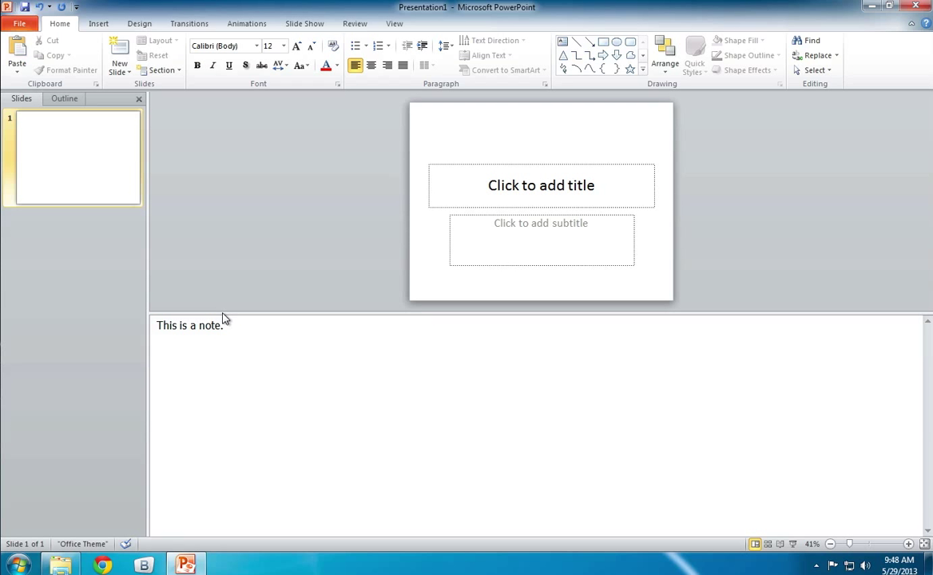